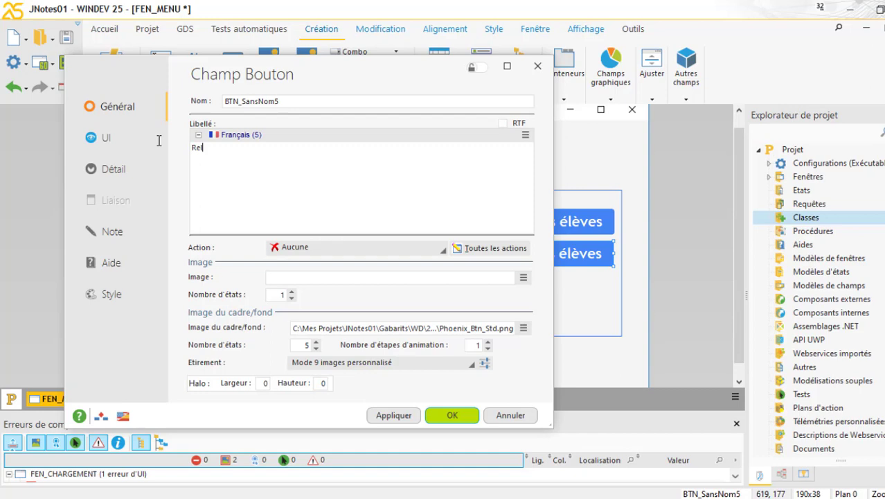
Set the caption of the second button in the frame beside the menu to "Relevé des notes".
type("evé des notes")
left_click(451, 415)
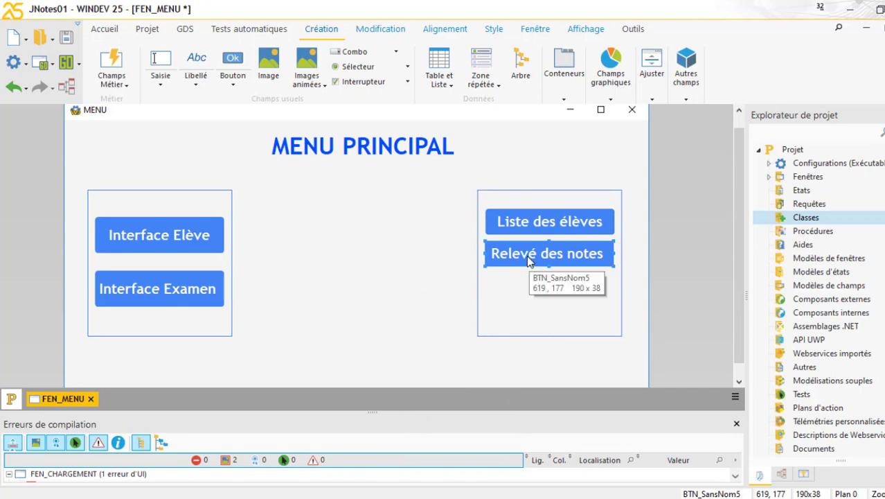
Duplicate the "Relevé des notes" button just below itself and caption the copy "Certificat".
left_click_drag(526, 255, 552, 288)
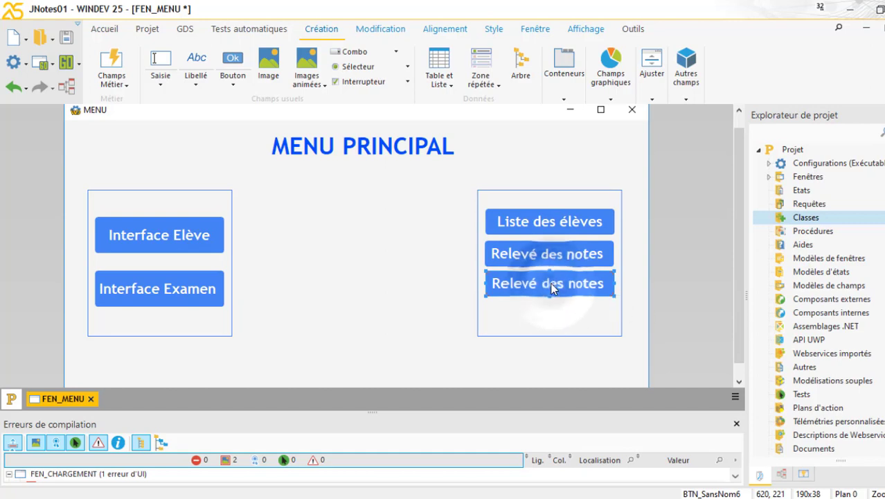
double_click(553, 288)
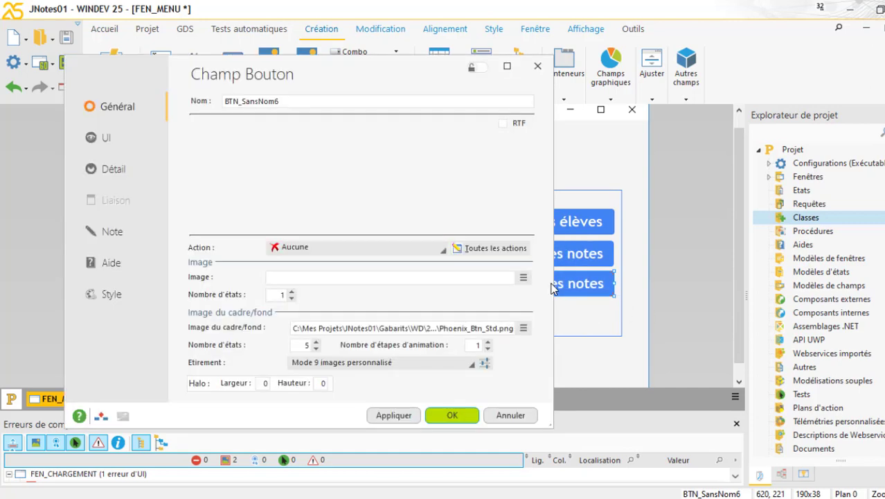
left_click(259, 155)
left_click_drag(260, 155, 179, 137)
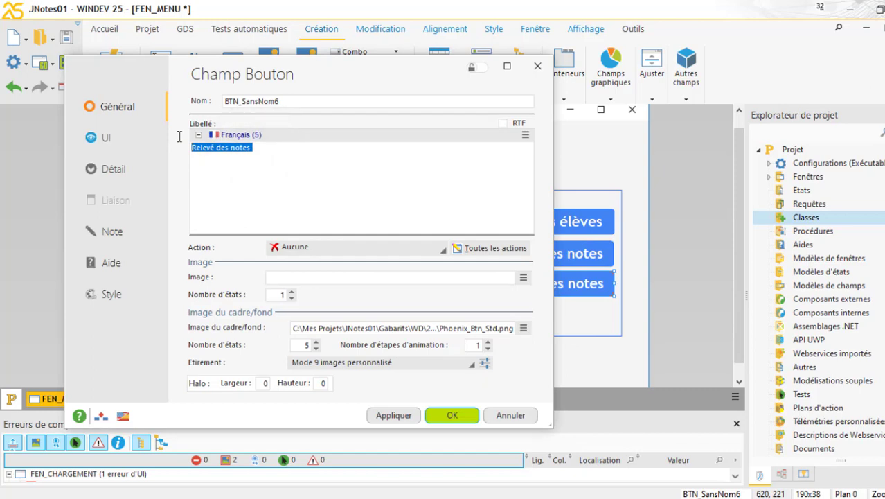
type("Certi")
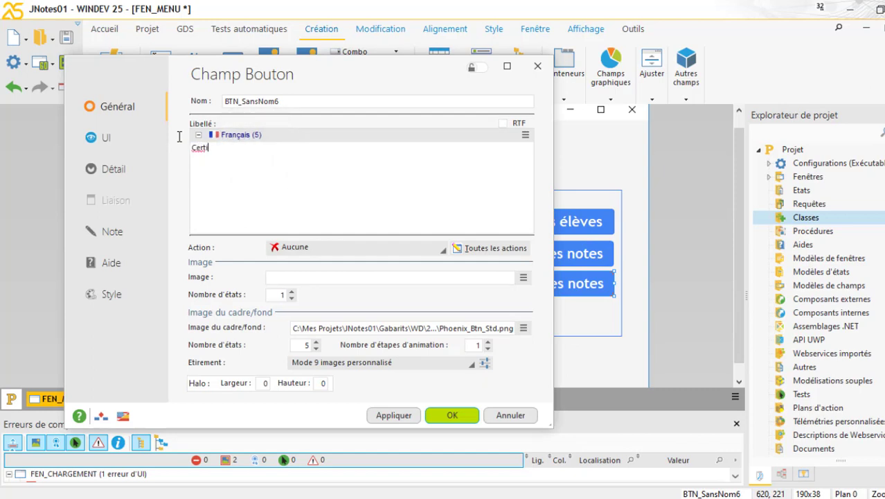
type("ficat")
left_click(450, 416)
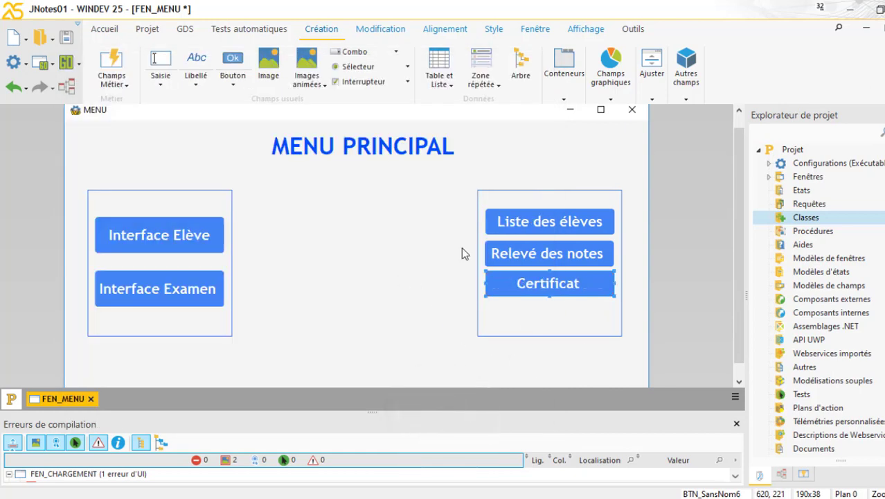
Deselect the new button and save the FEN_MENU window.
left_click(415, 300)
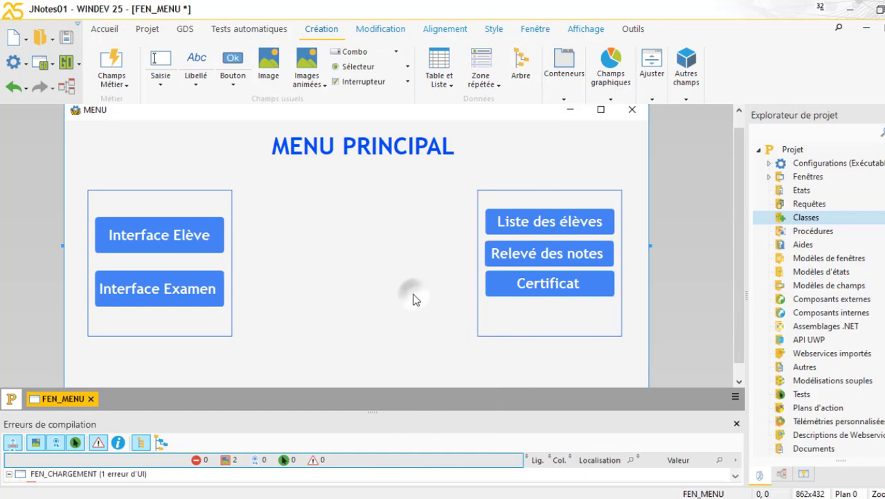
left_click(566, 242)
left_click(75, 38)
left_click(305, 238)
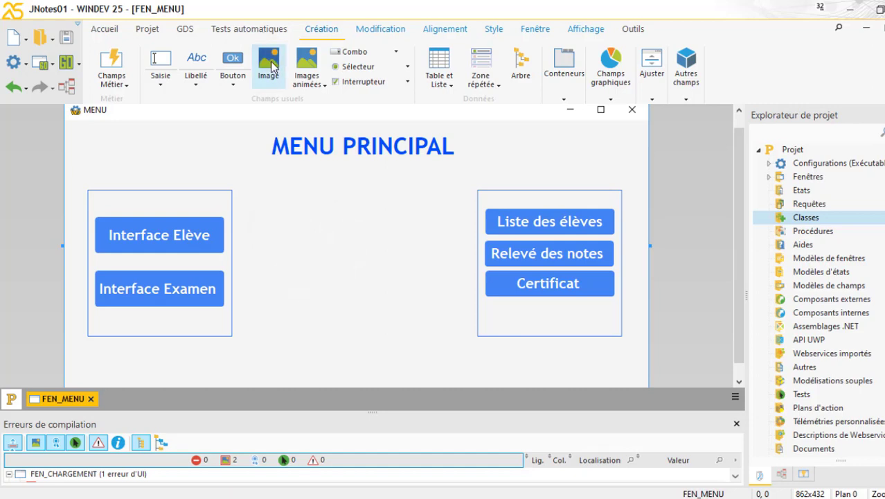
Add an image field of about 298 x 203 between the two button frames.
left_click(270, 64)
left_click(293, 230)
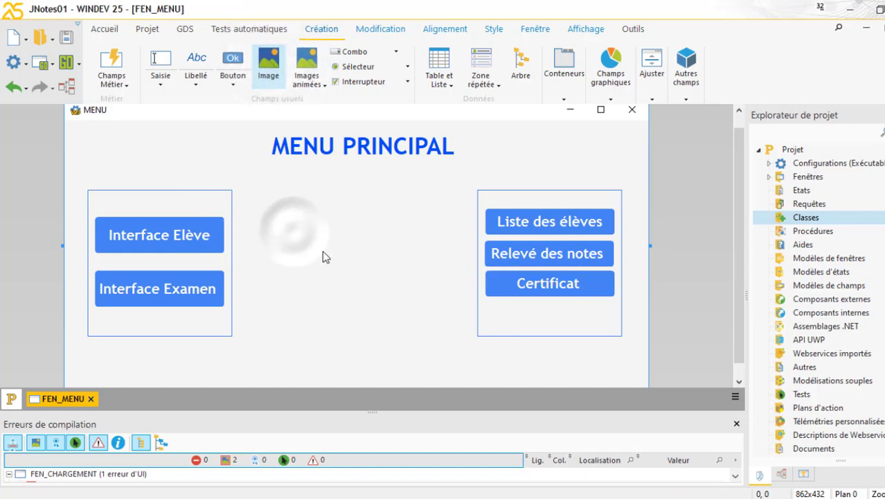
left_click_drag(325, 266, 460, 338)
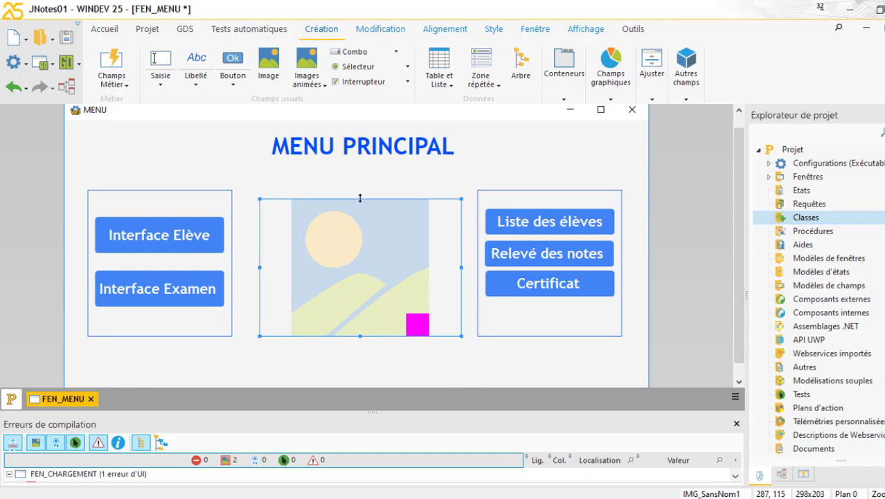
Resize the image field to about 210 x 213, centre it between the two button frames, and save the window.
left_click_drag(360, 198, 298, 132)
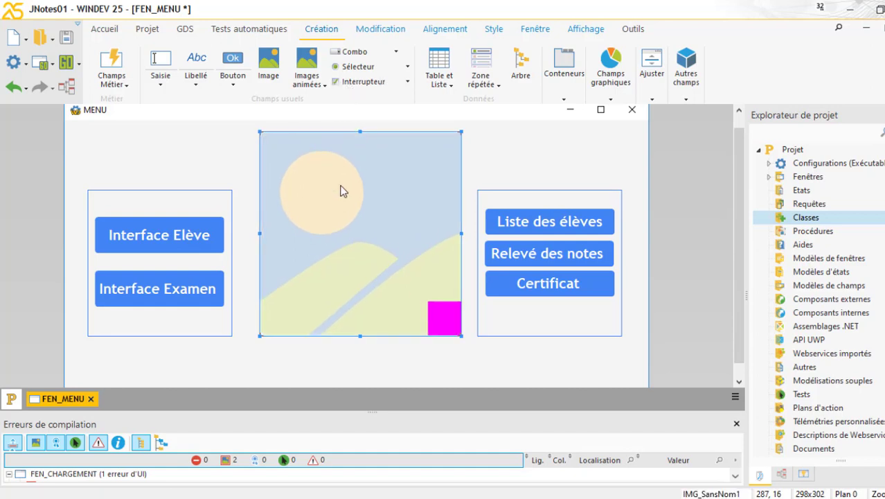
left_click_drag(340, 186, 331, 232)
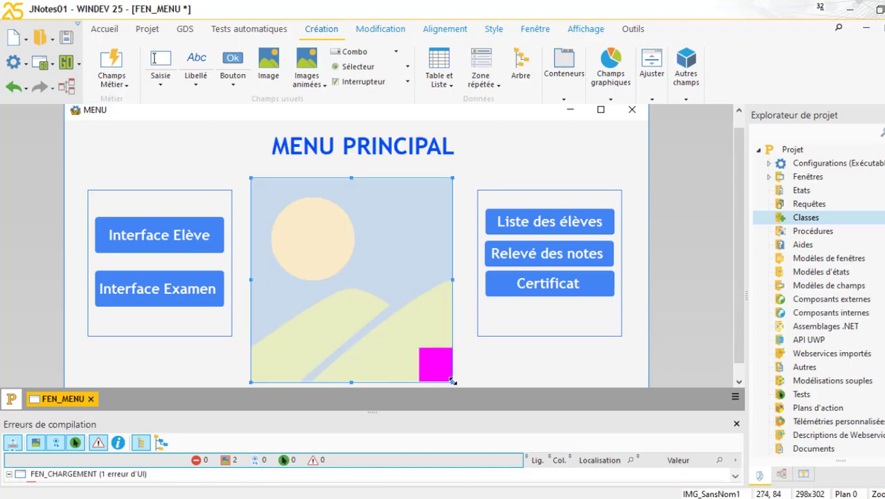
left_click_drag(453, 380, 392, 320)
left_click_drag(345, 276, 381, 291)
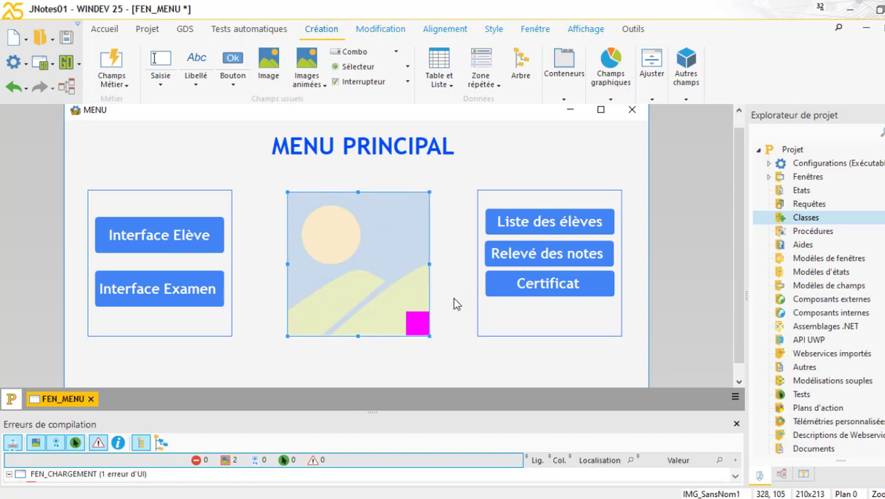
left_click(453, 302)
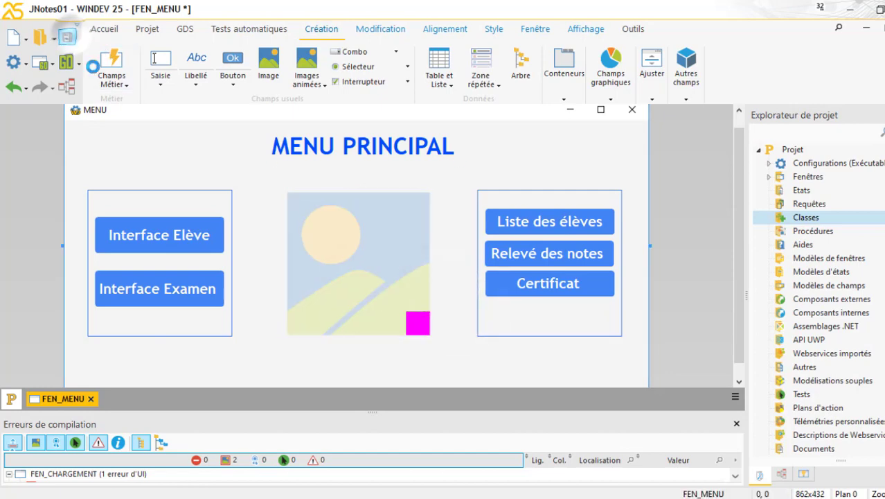
Open the image field's description and bring up the image catalogue for its picture.
right_click(365, 256)
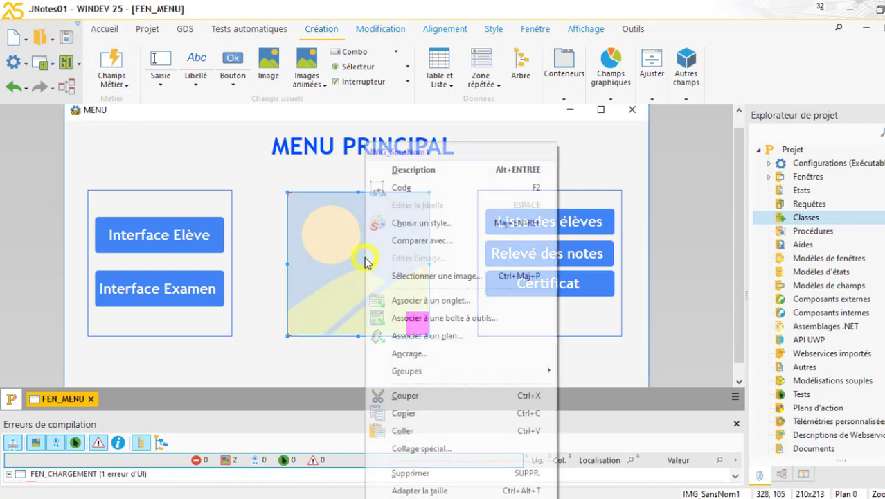
left_click(443, 171)
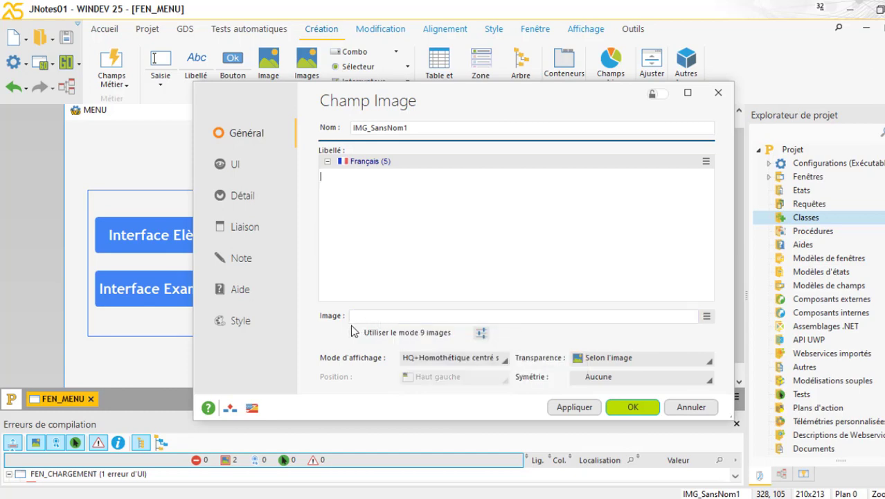
left_click(374, 315)
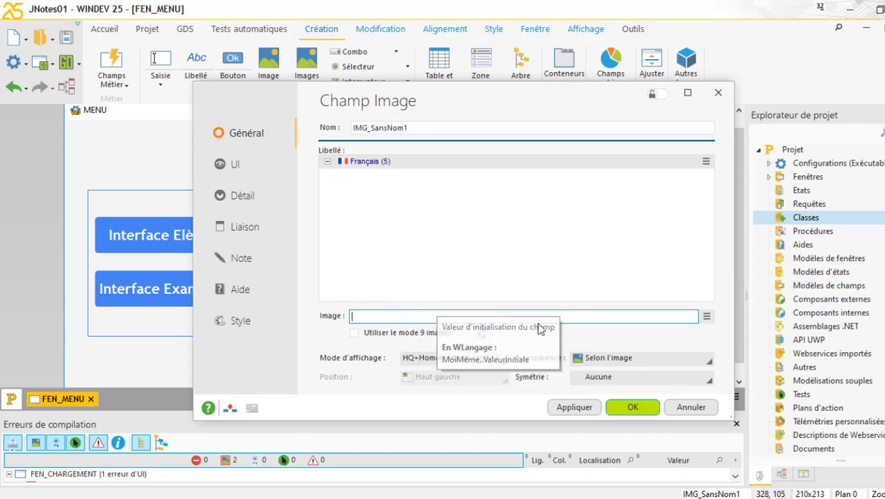
left_click(706, 317)
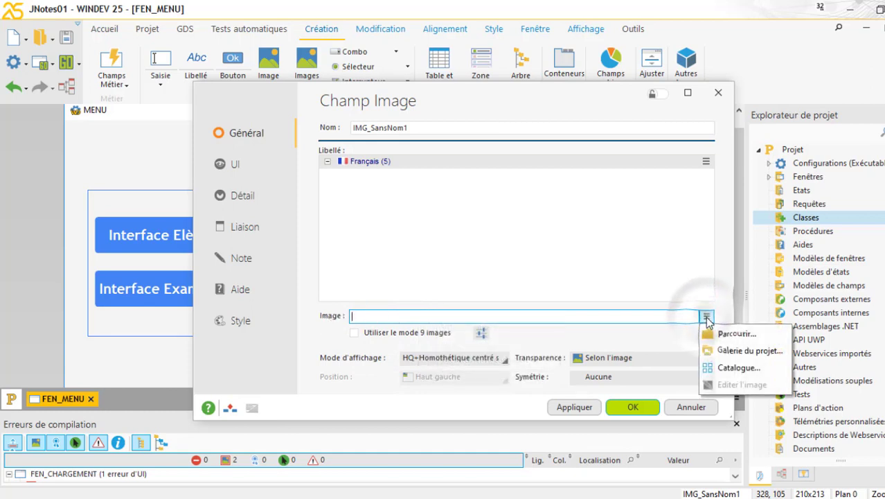
left_click(762, 367)
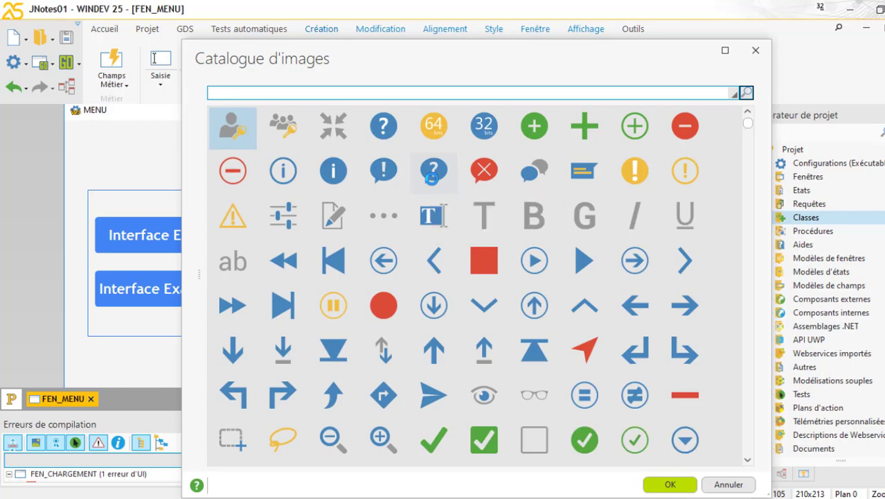
Search the image catalogue for "notes", shorten the search to "note", and browse the matching pictures.
type("notes")
key("Return")
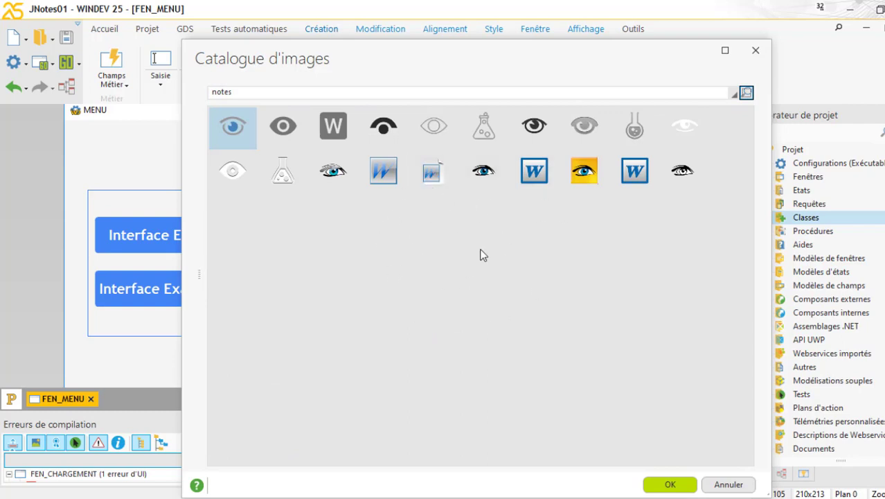
left_click(259, 91)
key("BackSpace")
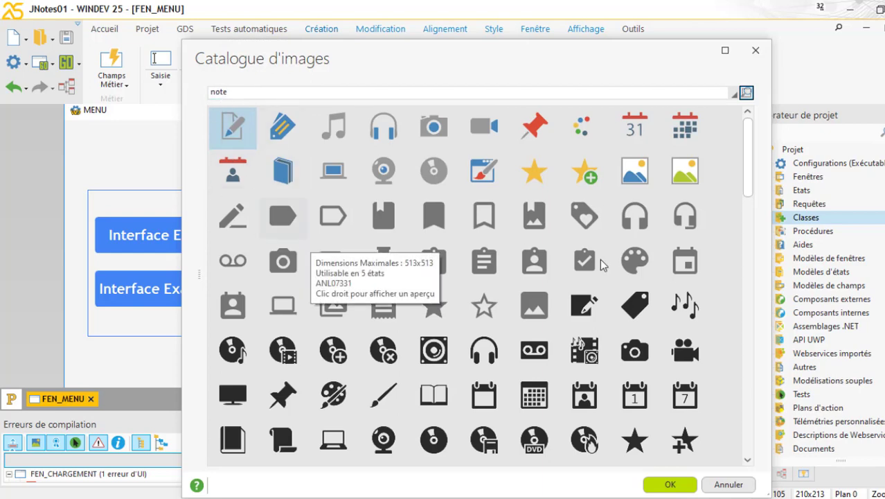
left_click_drag(750, 165, 753, 343)
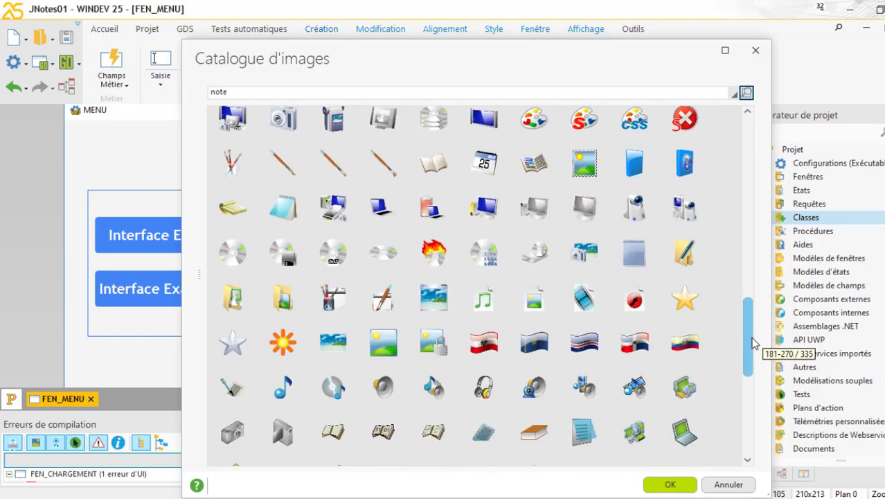
left_click_drag(753, 343, 753, 382)
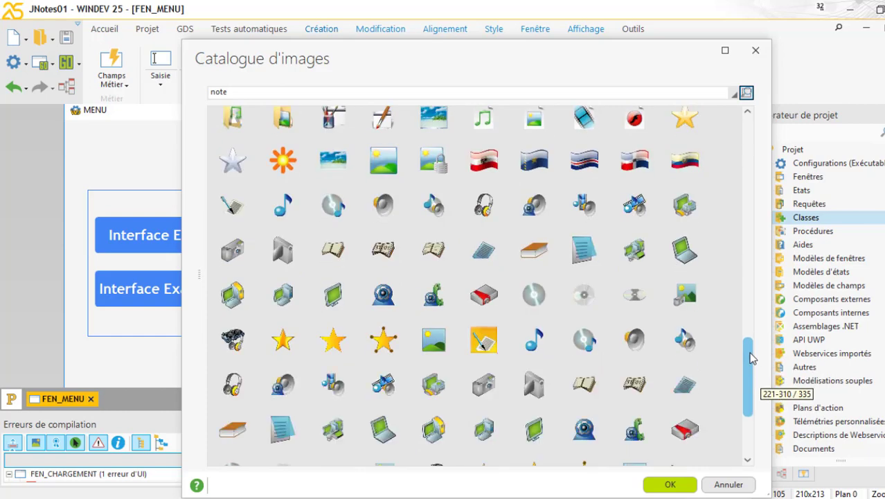
left_click_drag(753, 357, 741, 159)
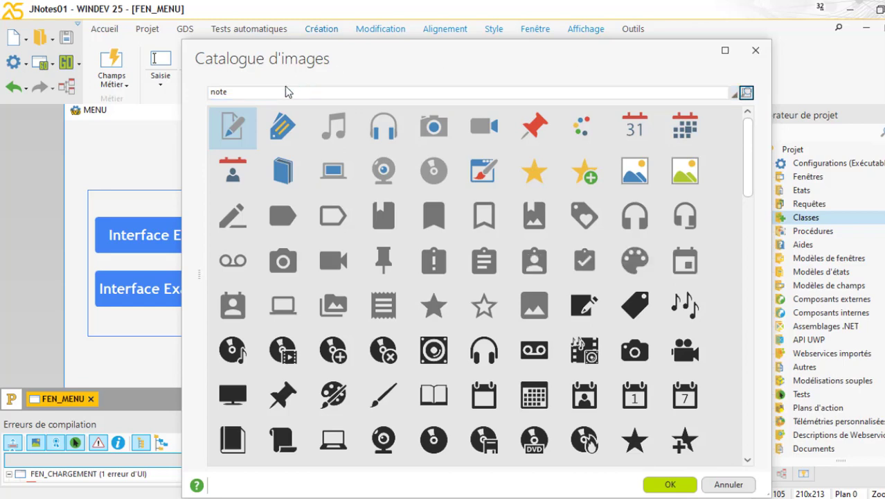
Choose the document-with-pencil picture, generate it as note.png at 512 x 512, and apply it to the image field.
left_click(234, 135)
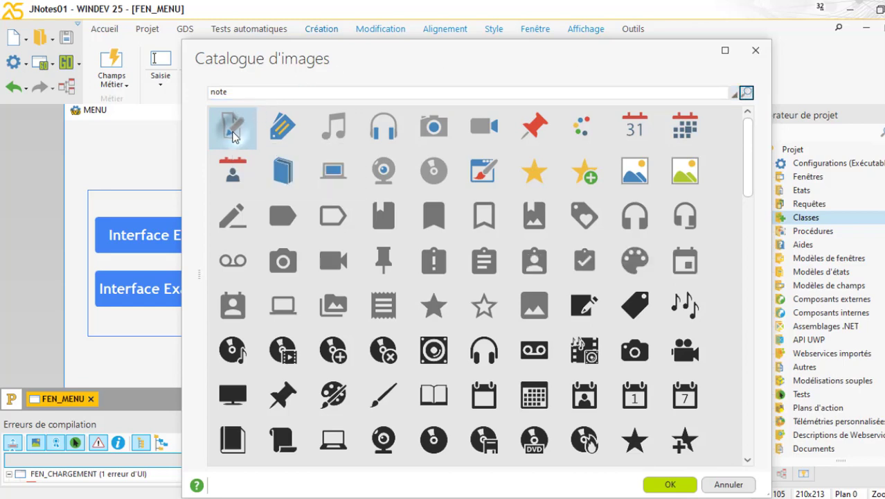
left_click(654, 483)
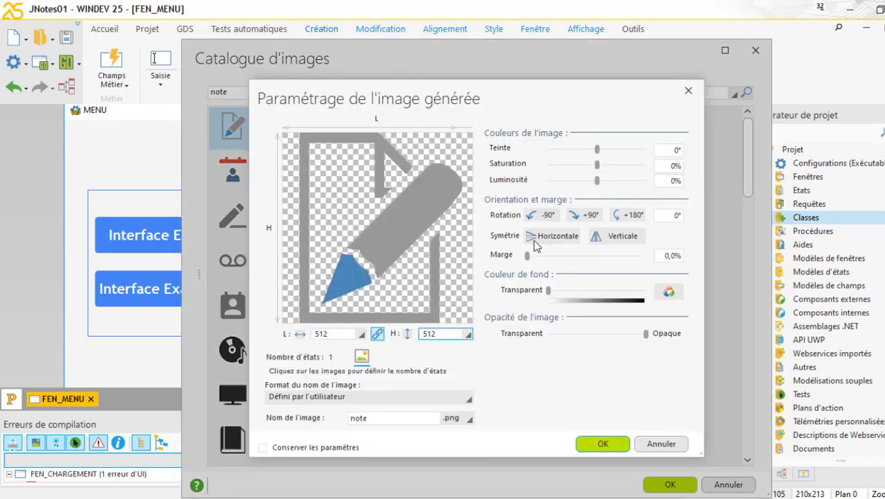
left_click(603, 443)
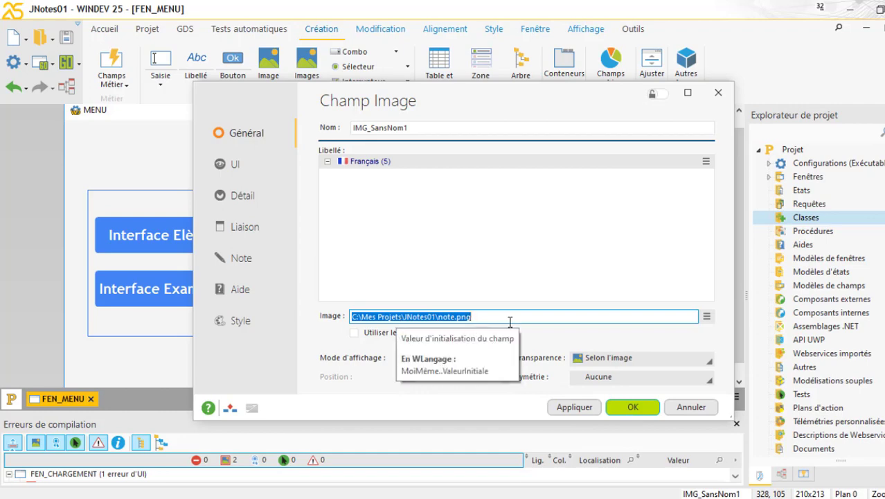
left_click(585, 406)
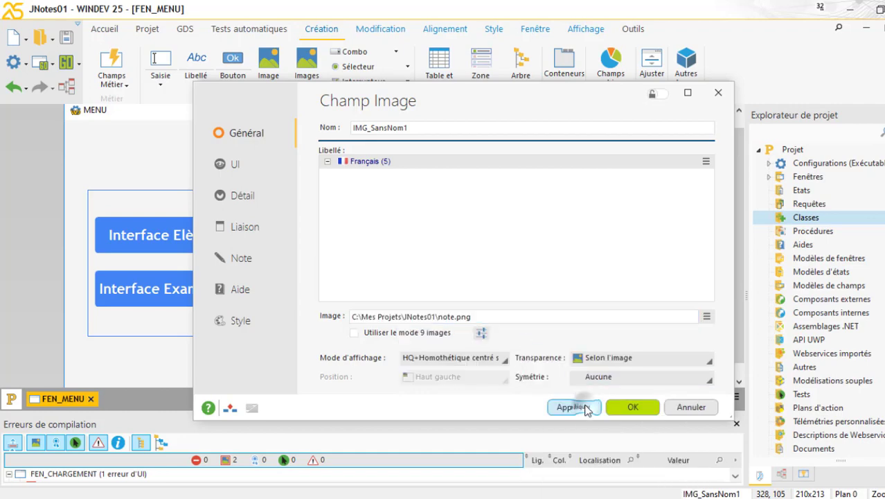
left_click_drag(430, 97, 354, 73)
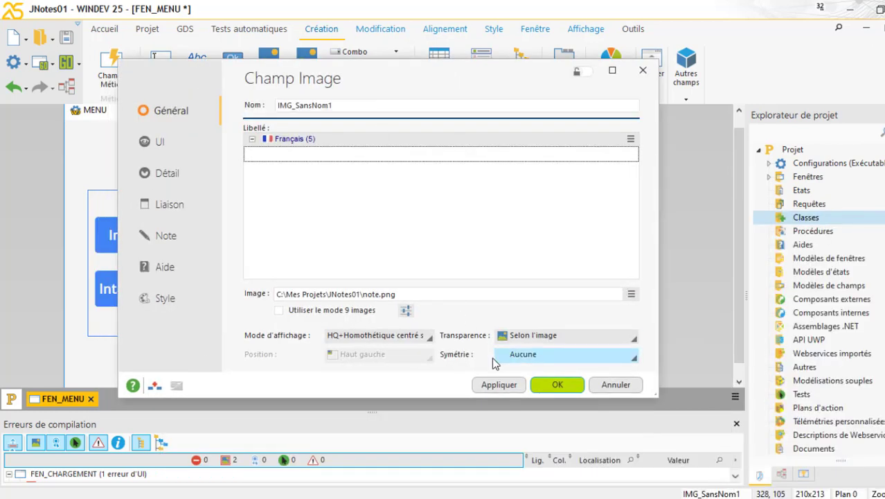
left_click(562, 385)
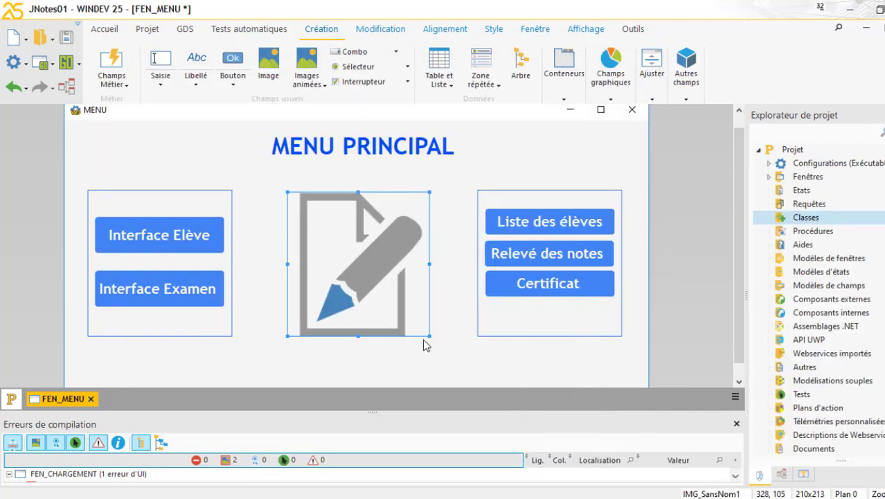